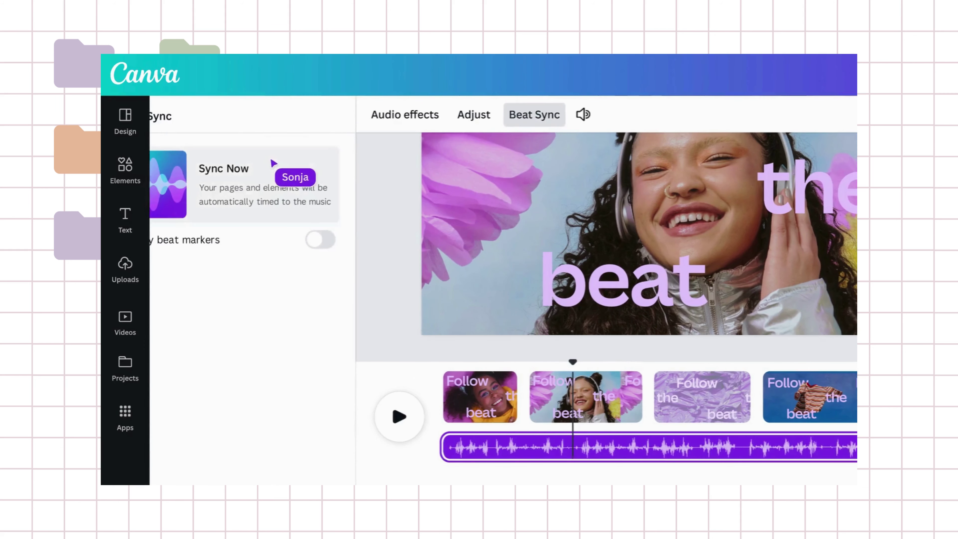
# Step: Drag the clip's end out to its full 2:49, then undo the 39-second auto-trim
pyautogui.click(204, 187)
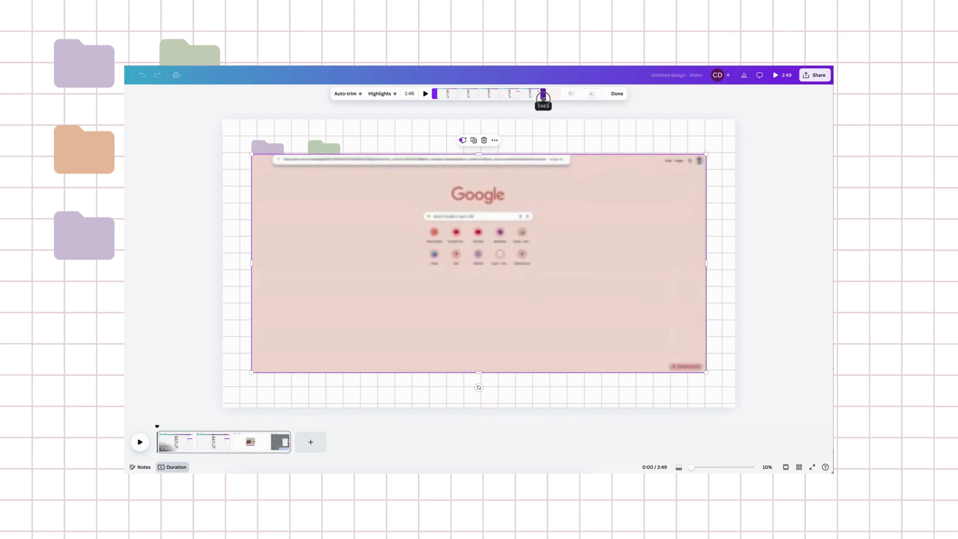
pyautogui.moveTo(543, 99); pyautogui.dragTo(604, 96)
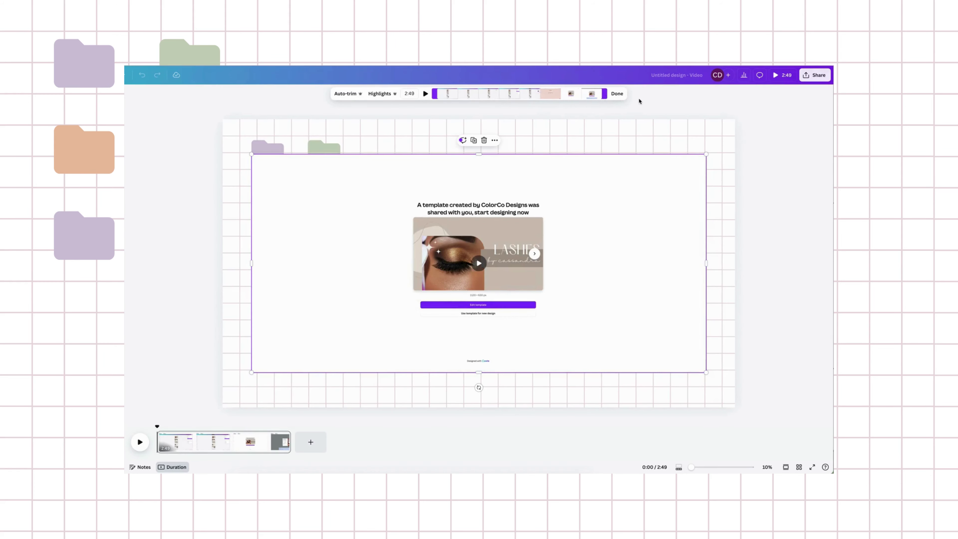
pyautogui.click(348, 99)
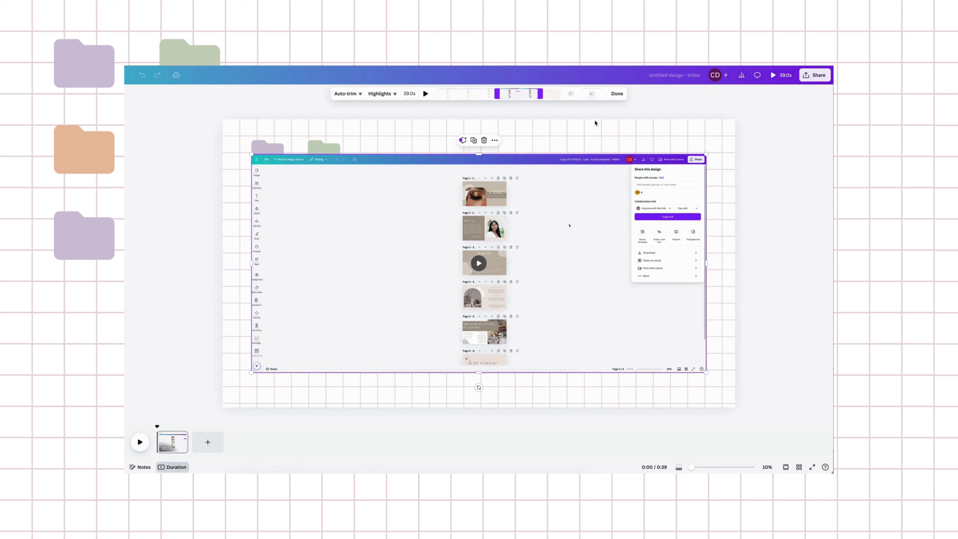
pyautogui.press('Escape')
pyautogui.click(397, 166)
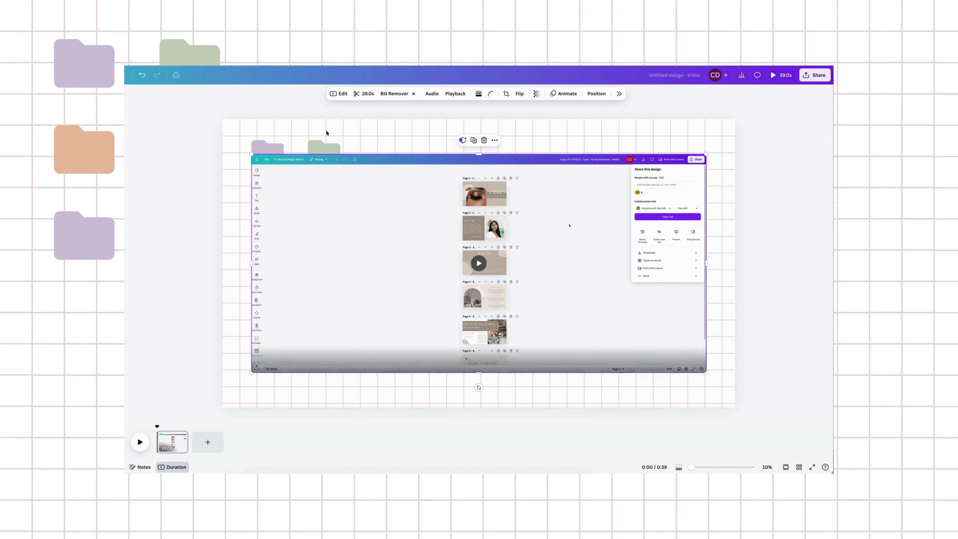
pyautogui.click(142, 75)
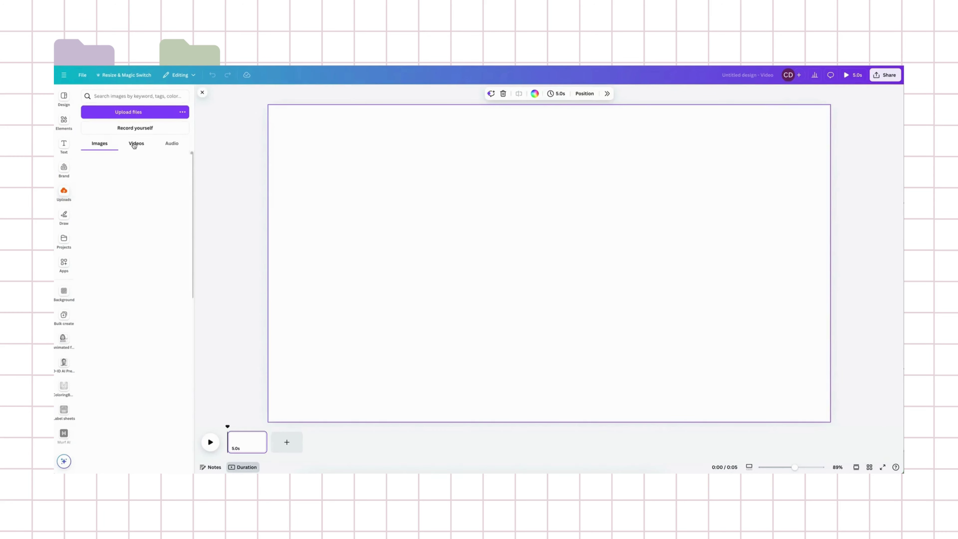
# Step: Drag the 2:49 recording from Uploads > Videos onto the page and zoom the timeline to 10%
pyautogui.click(134, 146)
pyautogui.moveTo(378, 211); pyautogui.dragTo(375, 211)
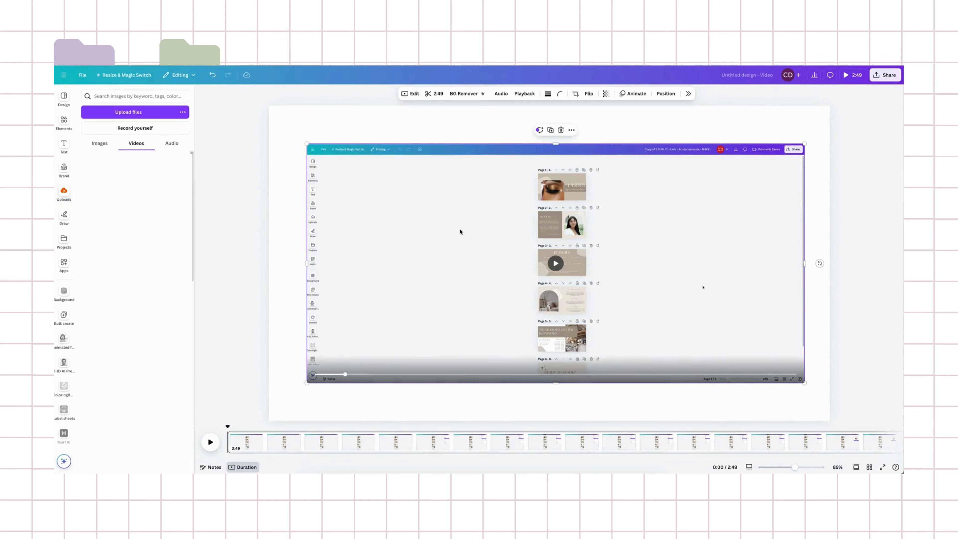
pyautogui.moveTo(794, 467)
pyautogui.mouseDown()
pyautogui.moveTo(782, 465)
pyautogui.moveTo(793, 467)
pyautogui.mouseUp()
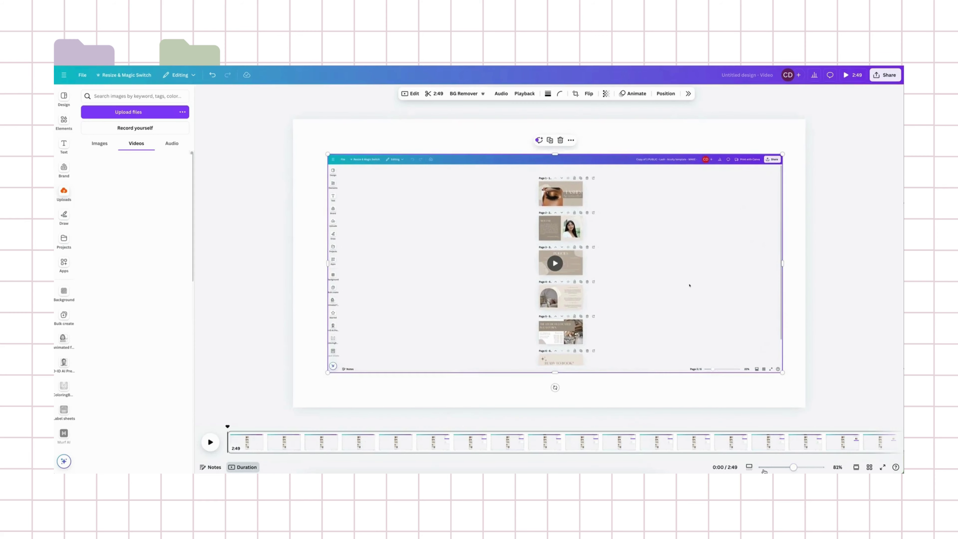
pyautogui.click(749, 468)
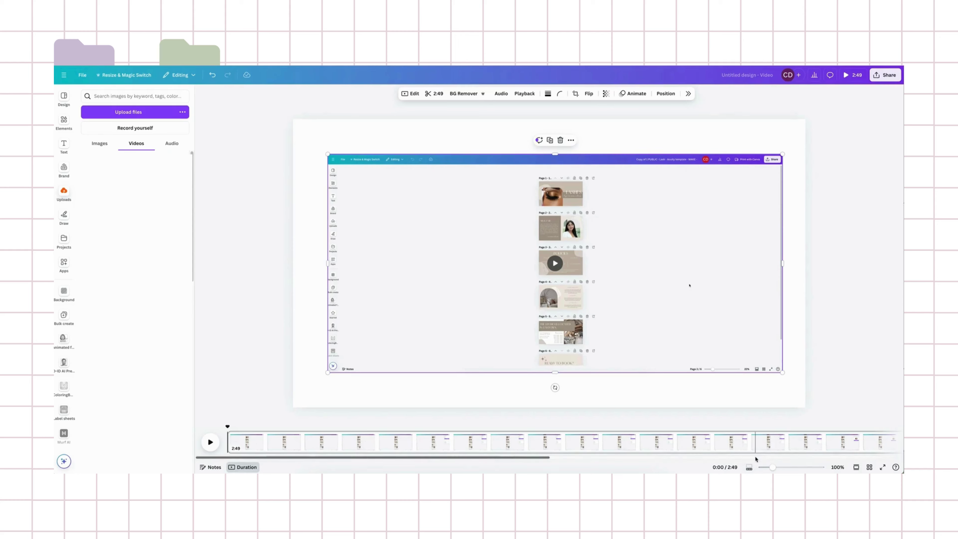
pyautogui.moveTo(771, 468); pyautogui.dragTo(761, 468)
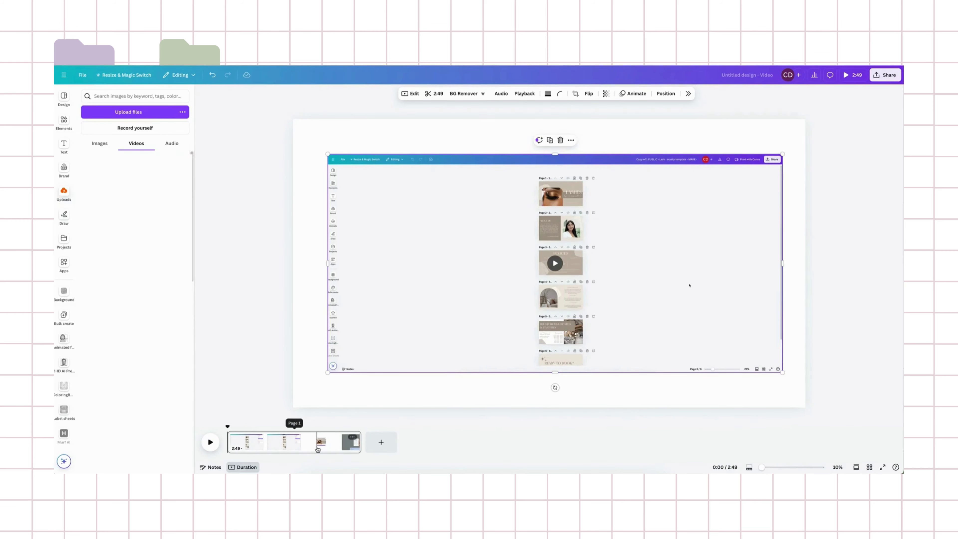
# Step: Set the recording as the page background, then detach it back into a framed video element
pyautogui.moveTo(467, 256)
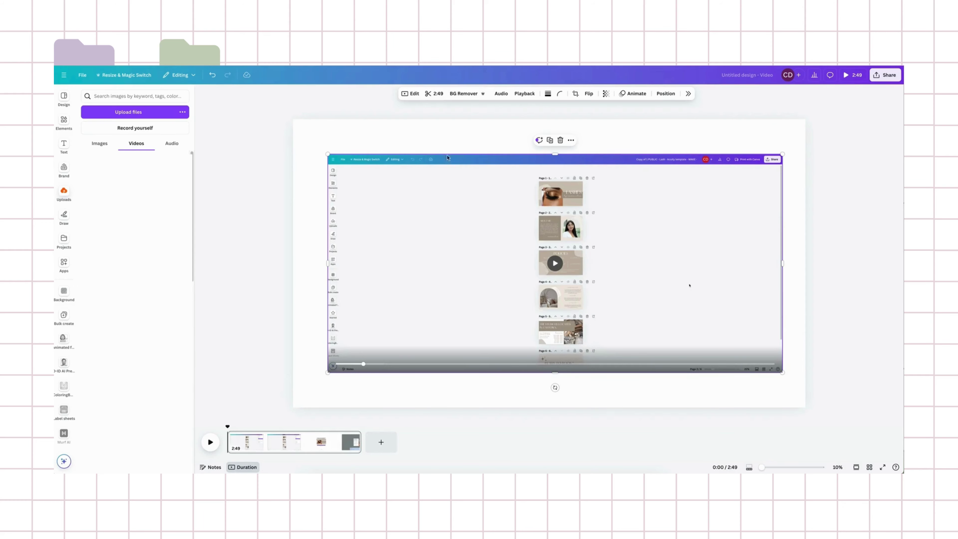
pyautogui.click(449, 141)
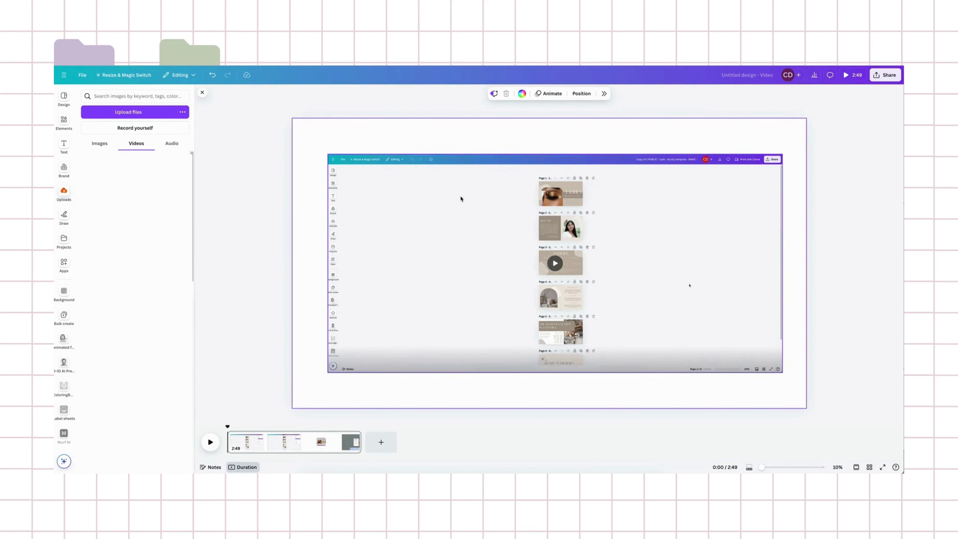
pyautogui.moveTo(427, 169)
pyautogui.rightClick(425, 216)
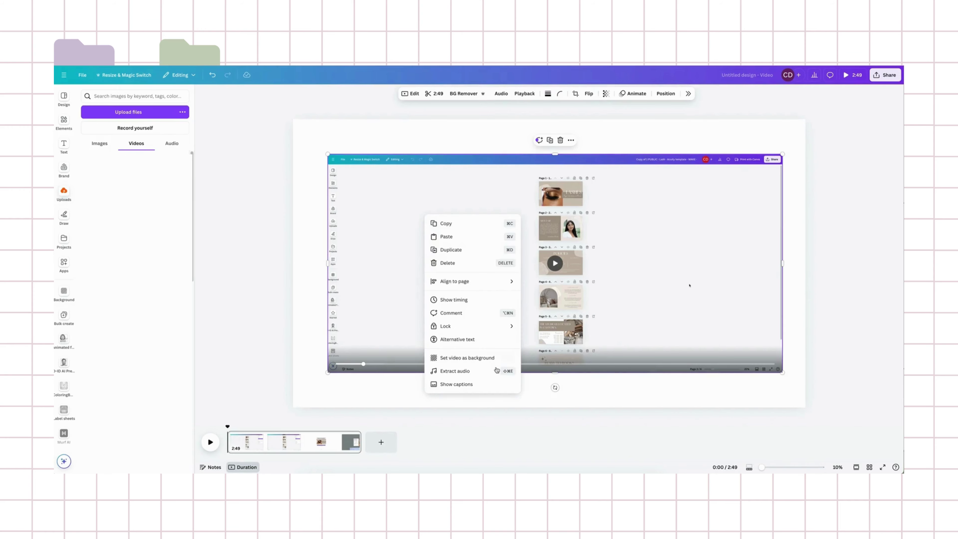
pyautogui.click(476, 362)
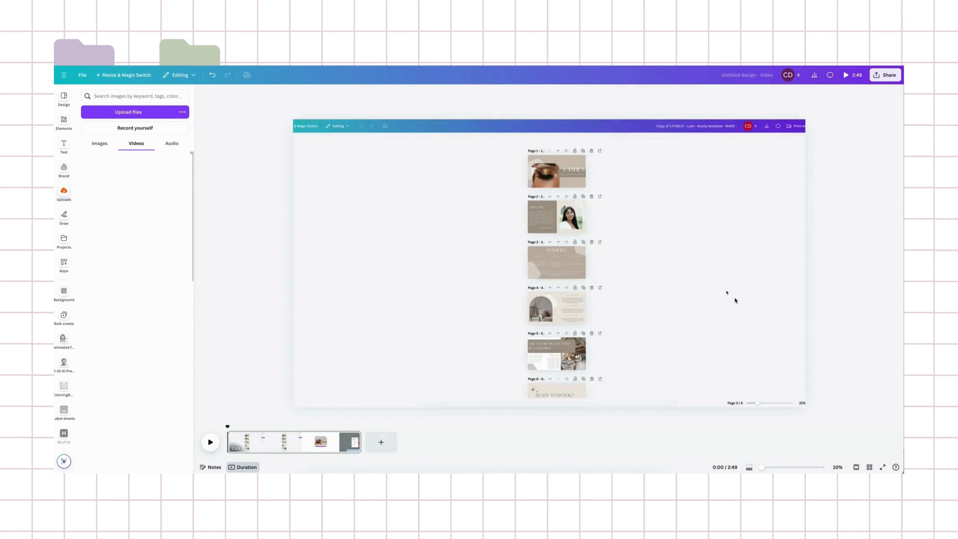
pyautogui.rightClick(442, 263)
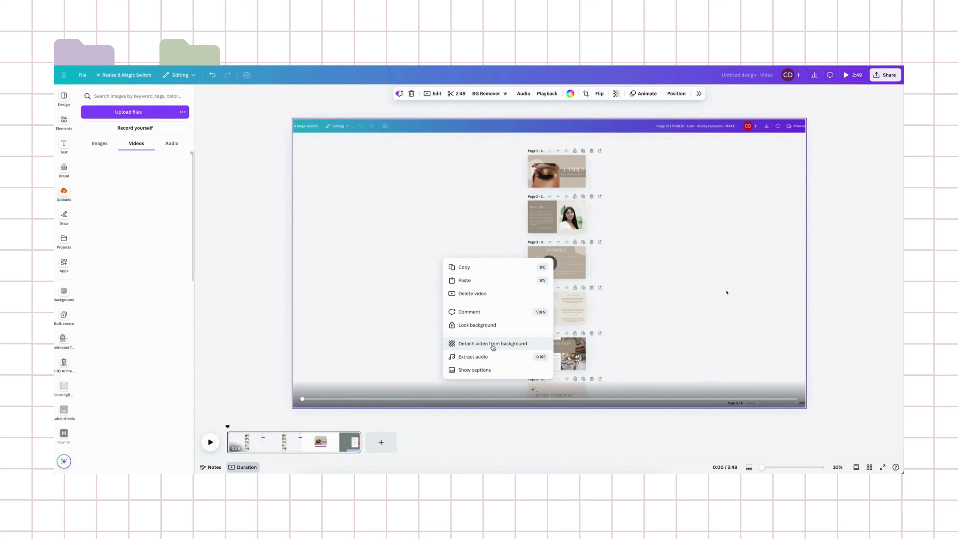
pyautogui.click(492, 344)
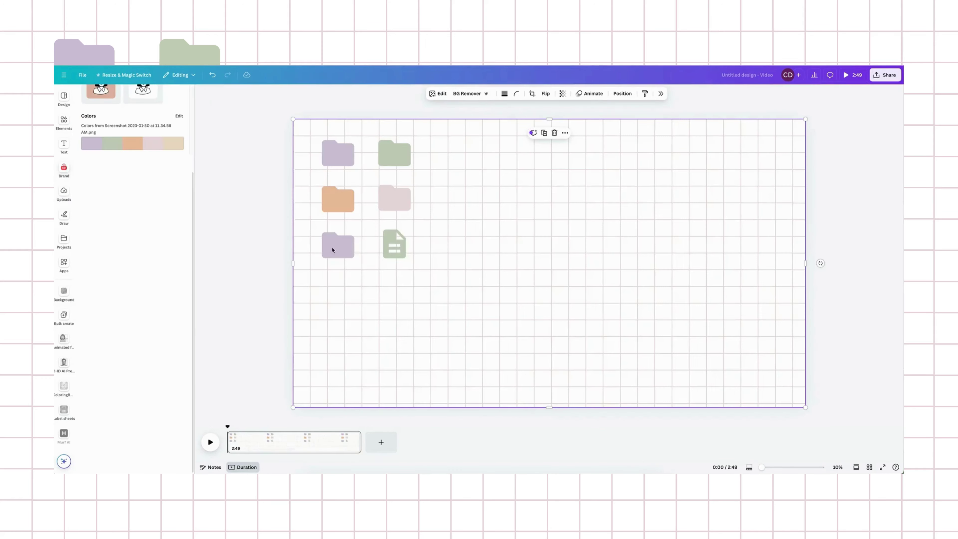
# Step: Set the Brand grid-with-folders image as the page background and reselect the recording
pyautogui.rightClick(346, 244)
pyautogui.click(380, 415)
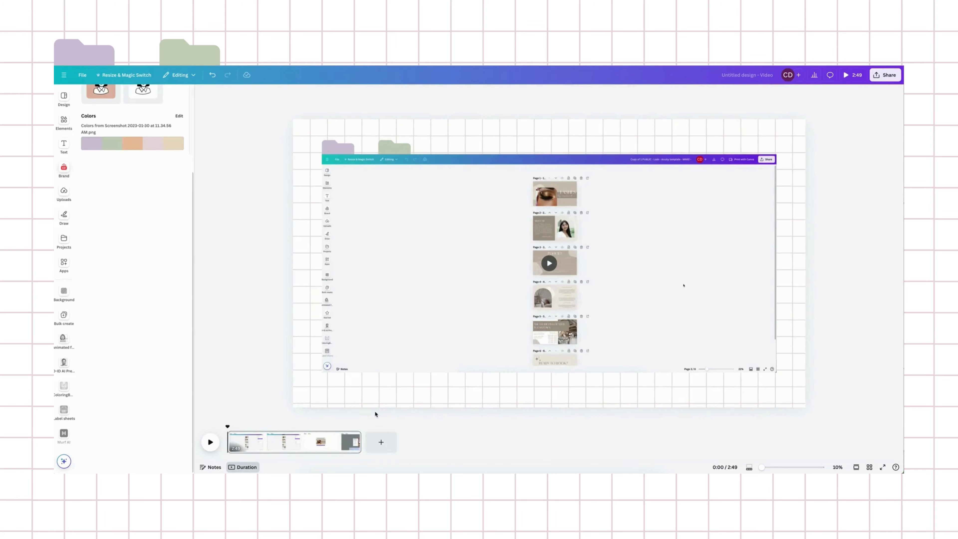
pyautogui.click(481, 271)
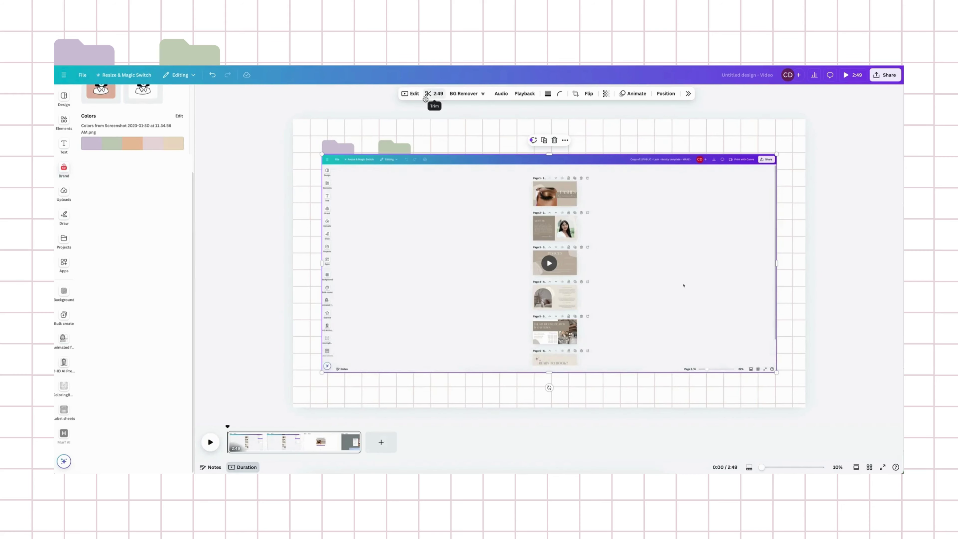
# Step: Auto-trim the screen recording from 2:49 down to a 39-second highlight cut
pyautogui.click(437, 95)
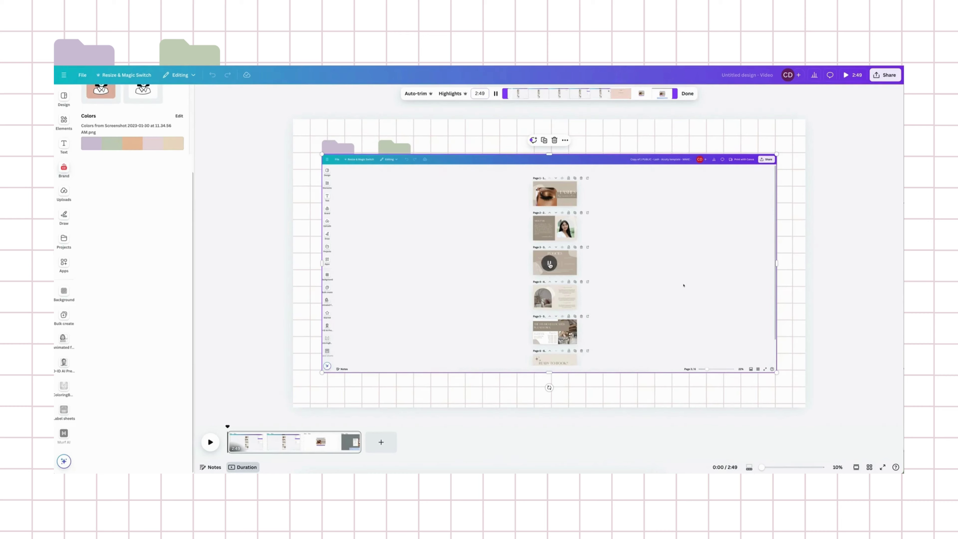
pyautogui.click(496, 94)
pyautogui.moveTo(673, 94); pyautogui.dragTo(708, 101)
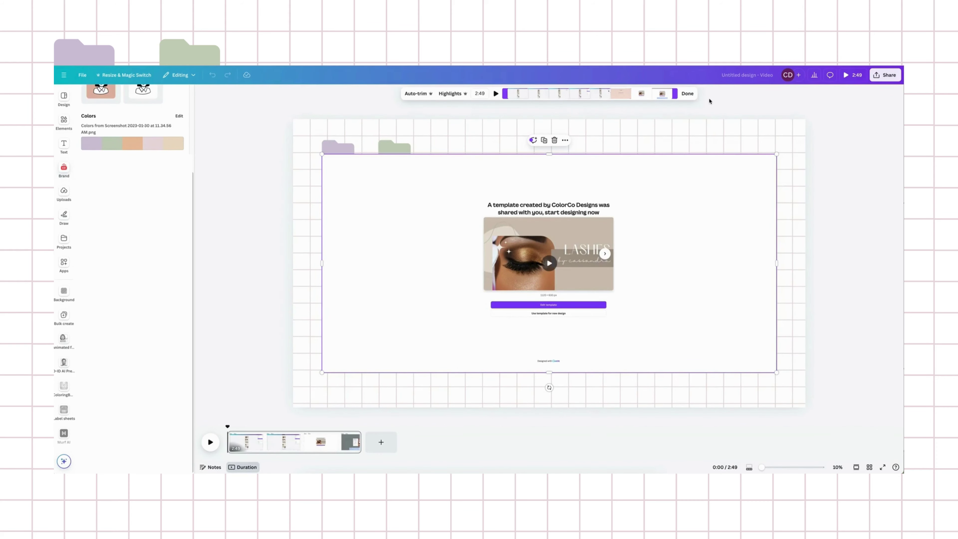
pyautogui.click(420, 96)
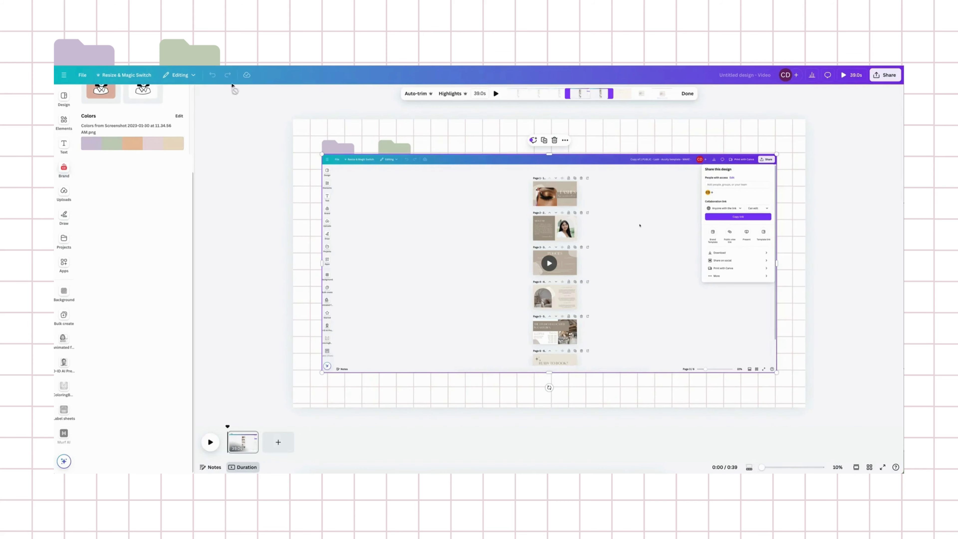
# Step: Revert the auto-trim so the recording is back to 2:49, and pause the preview
pyautogui.press('Escape')
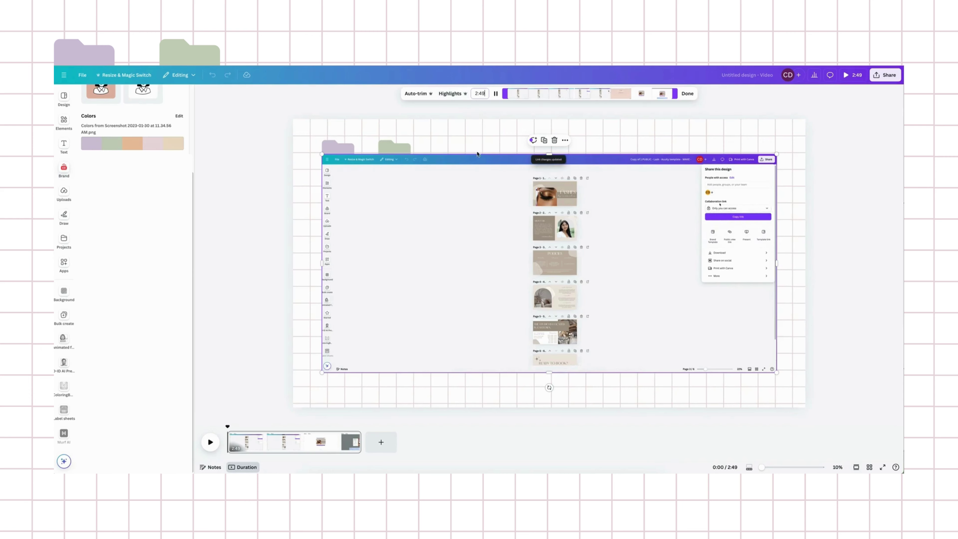
pyautogui.click(550, 264)
# Step: Confirm the full-length trim and scrub the playhead to a later point in the recording
pyautogui.click(687, 93)
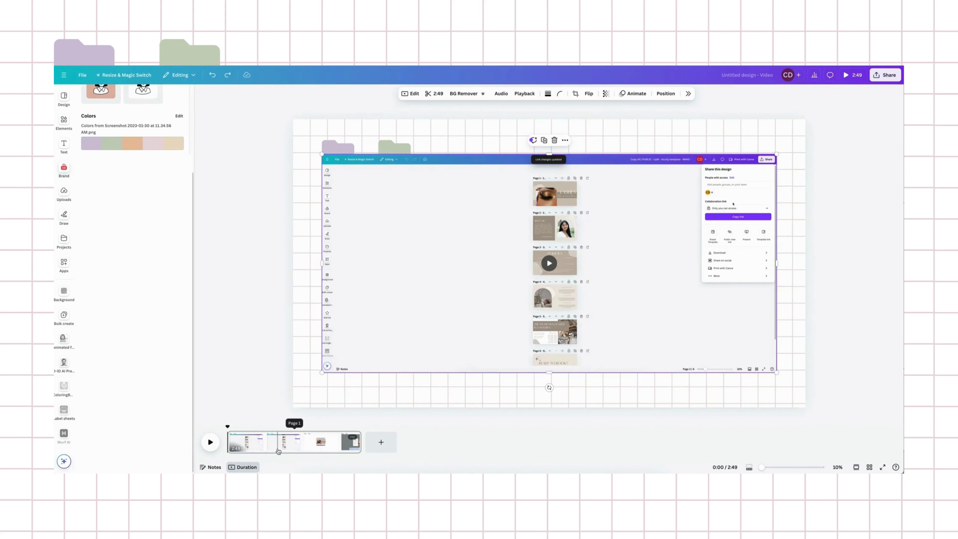
pyautogui.moveTo(278, 452); pyautogui.dragTo(314, 444)
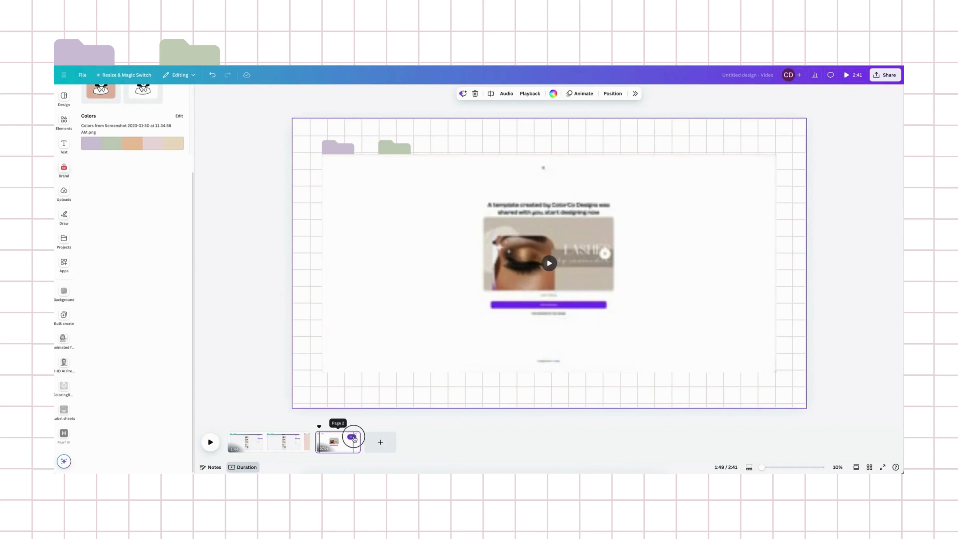
# Step: Duplicate the third page and paste the screen-recording clip onto the new page, paused
pyautogui.click(352, 437)
pyautogui.click(391, 295)
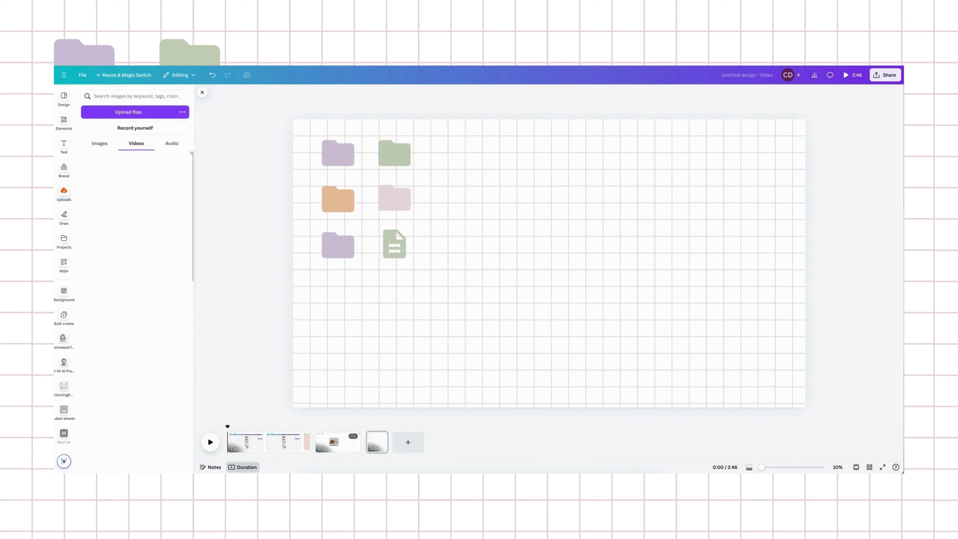
pyautogui.hotkey('ctrl', 'v')
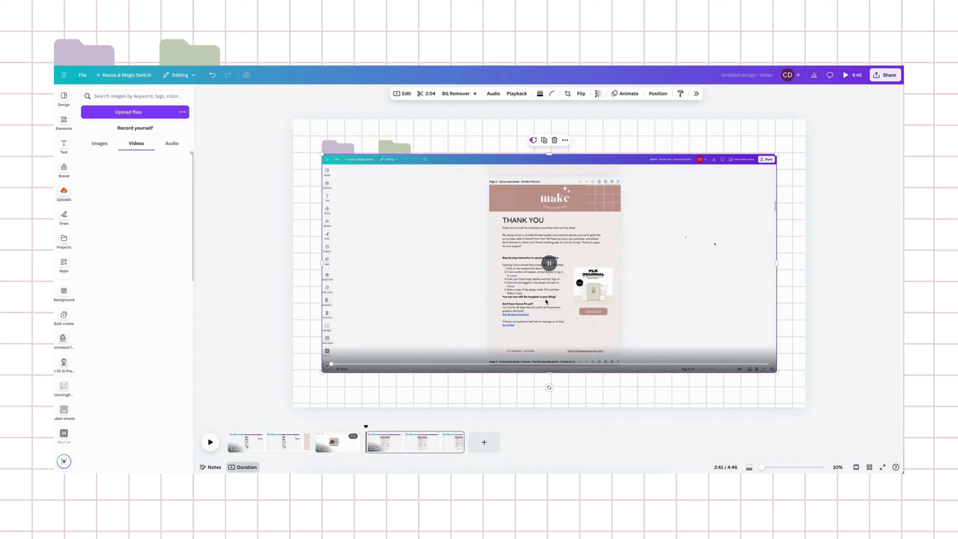
pyautogui.click(548, 263)
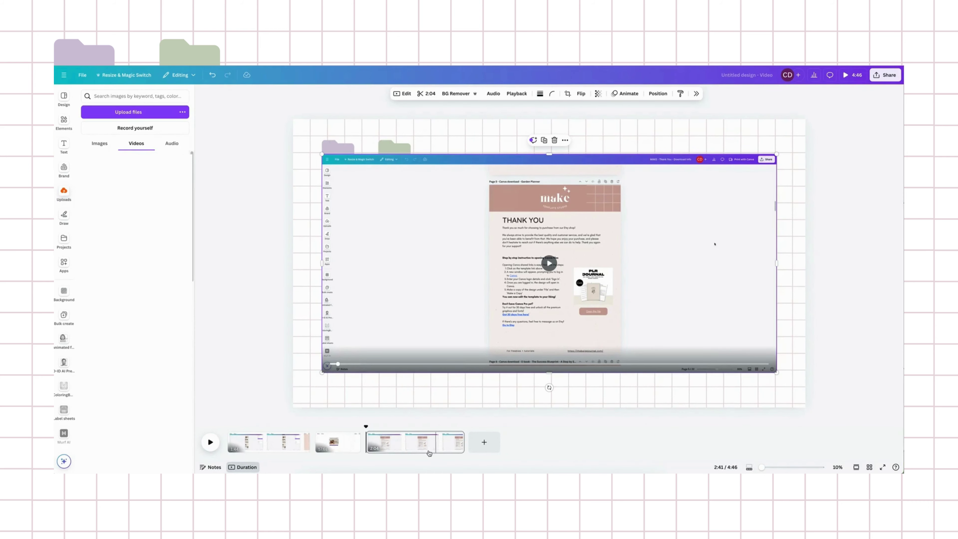
# Step: Add a blank 10-second grid-and-folders outro page at the end, bringing the video to 4:56
pyautogui.click(484, 442)
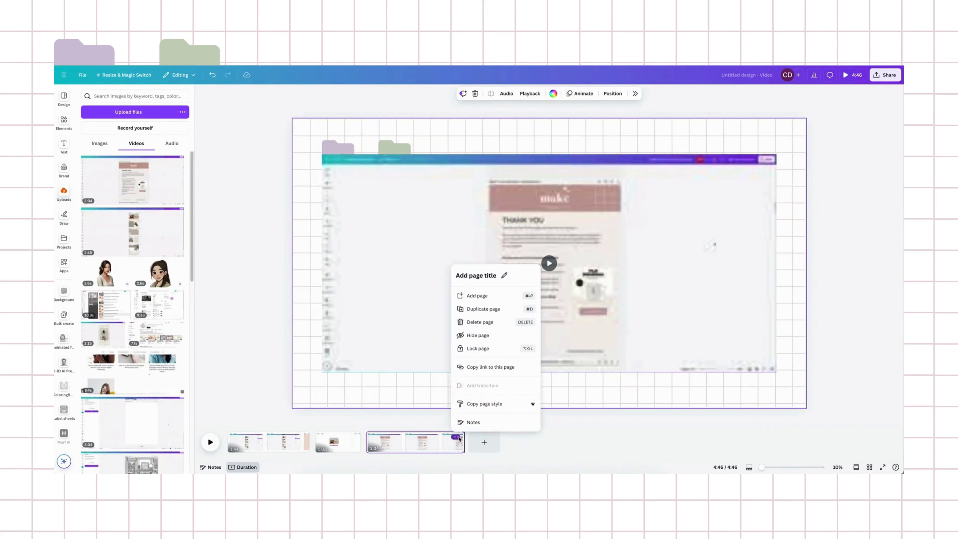
pyautogui.click(477, 307)
pyautogui.click(515, 430)
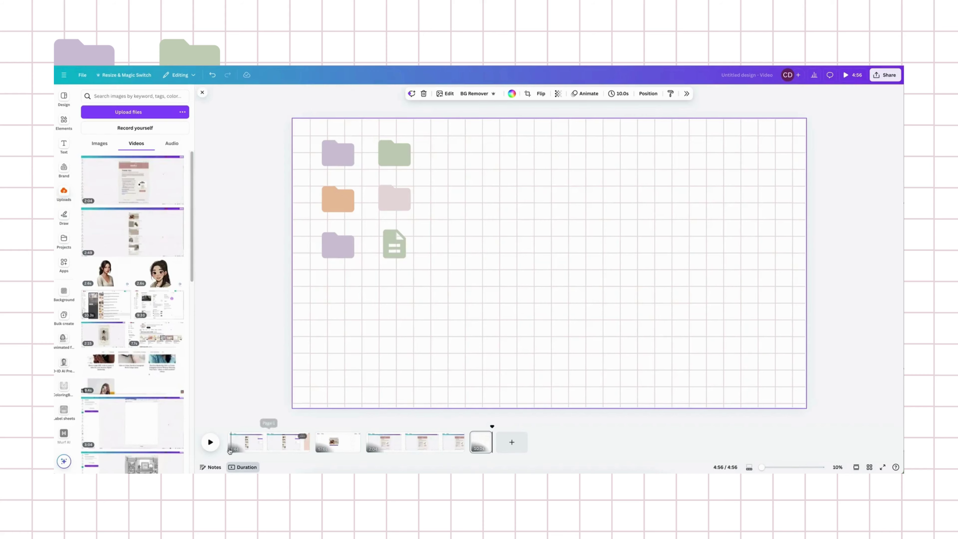
pyautogui.click(234, 442)
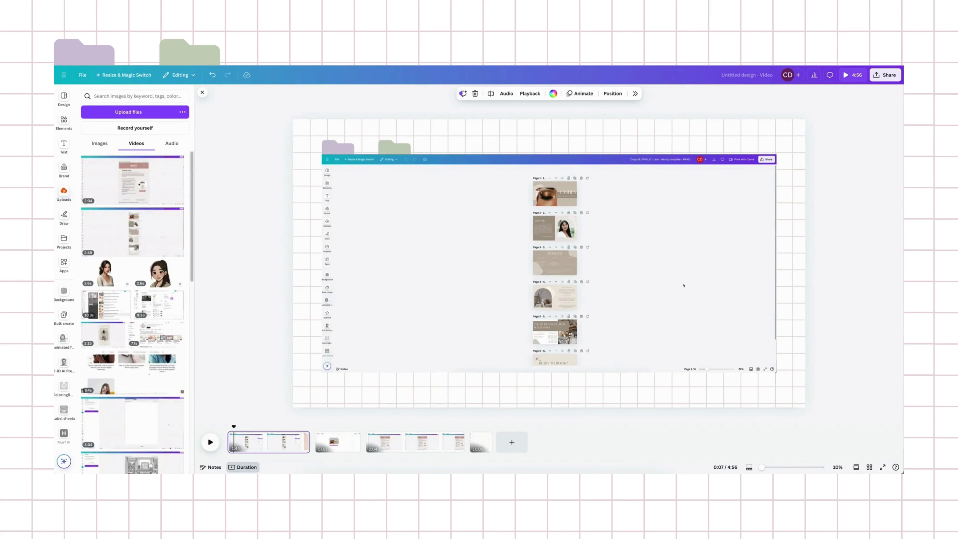
# Step: Search Elements for 'canva' and place a small round Canva logo at the first page's top-left
pyautogui.click(63, 122)
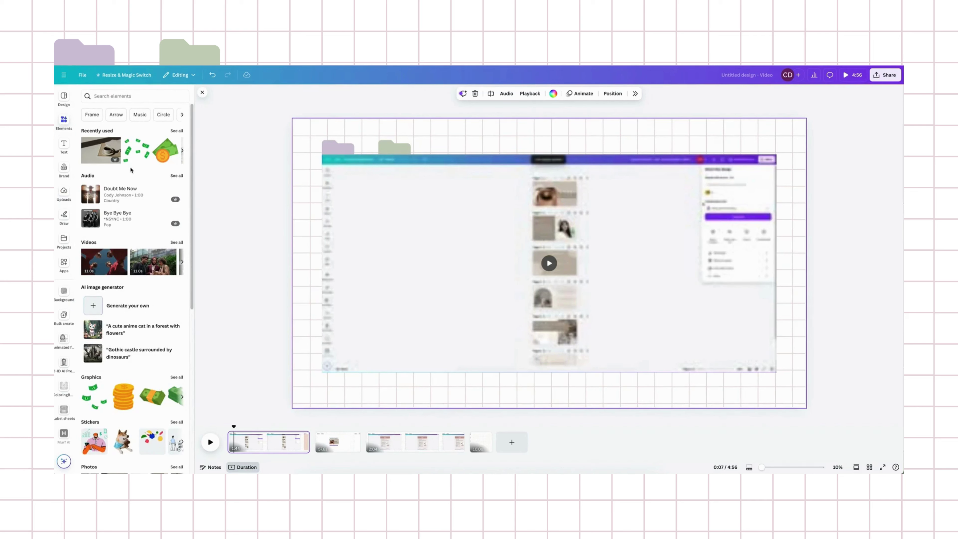
pyautogui.click(335, 127)
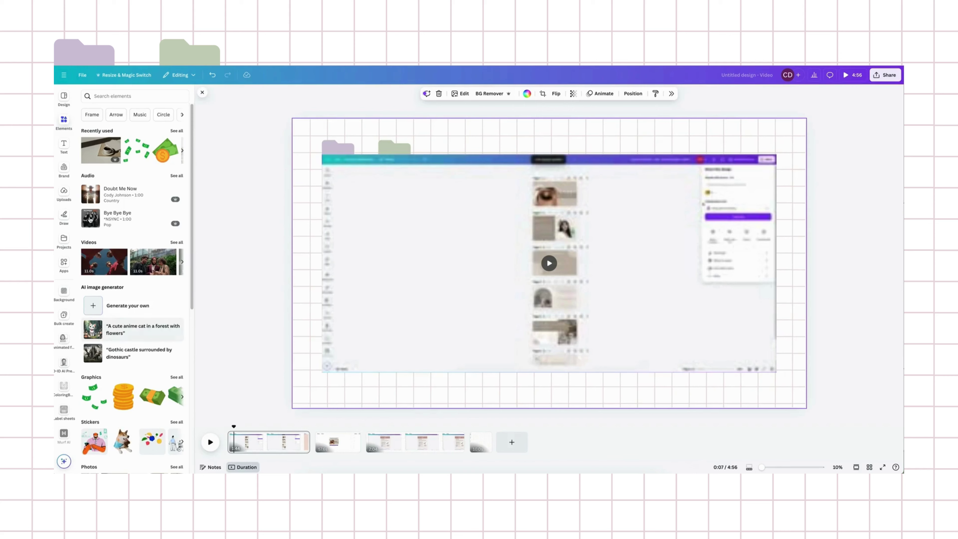
pyautogui.click(105, 97)
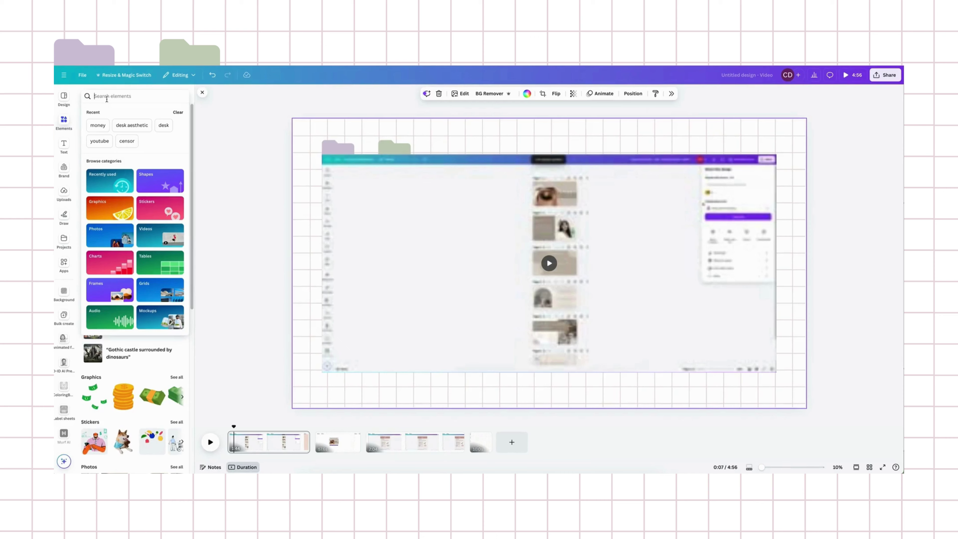
pyautogui.write('canva')
pyautogui.press('Return')
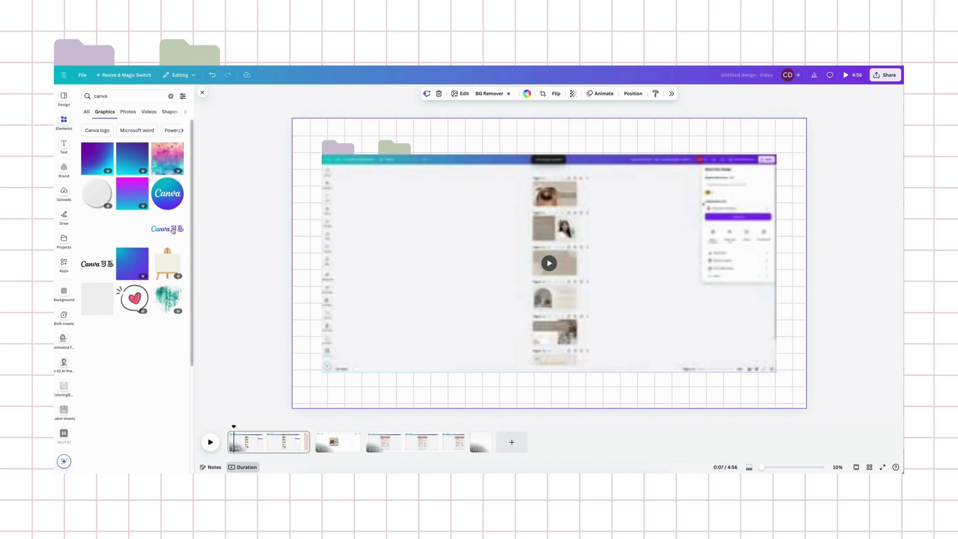
pyautogui.click(167, 193)
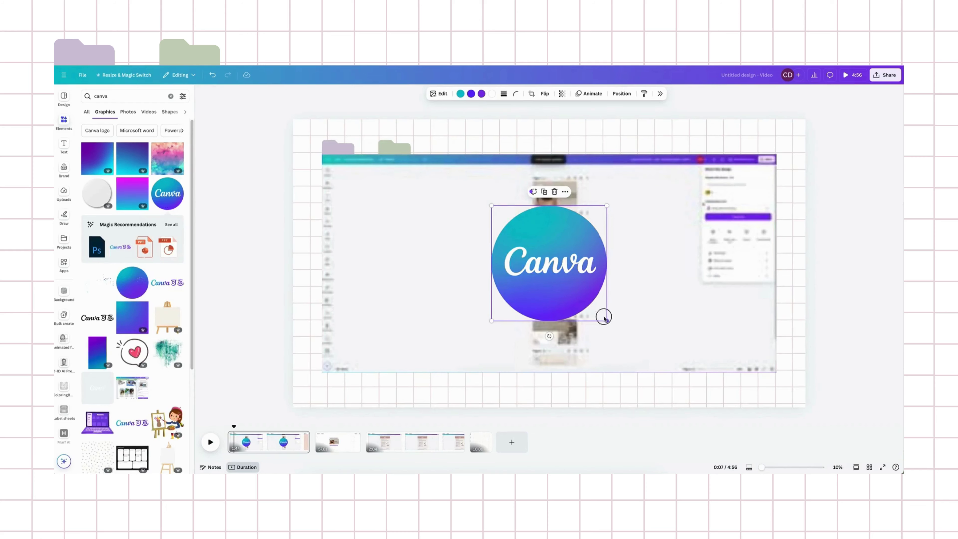
pyautogui.moveTo(604, 318); pyautogui.dragTo(346, 154)
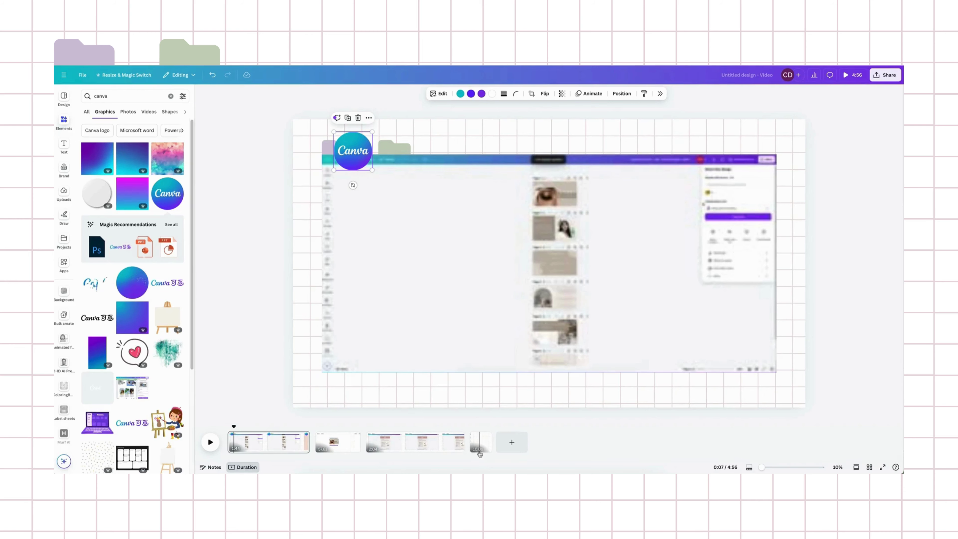
# Step: Open the Transitions panel for the join between the split recording pages
pyautogui.click(469, 449)
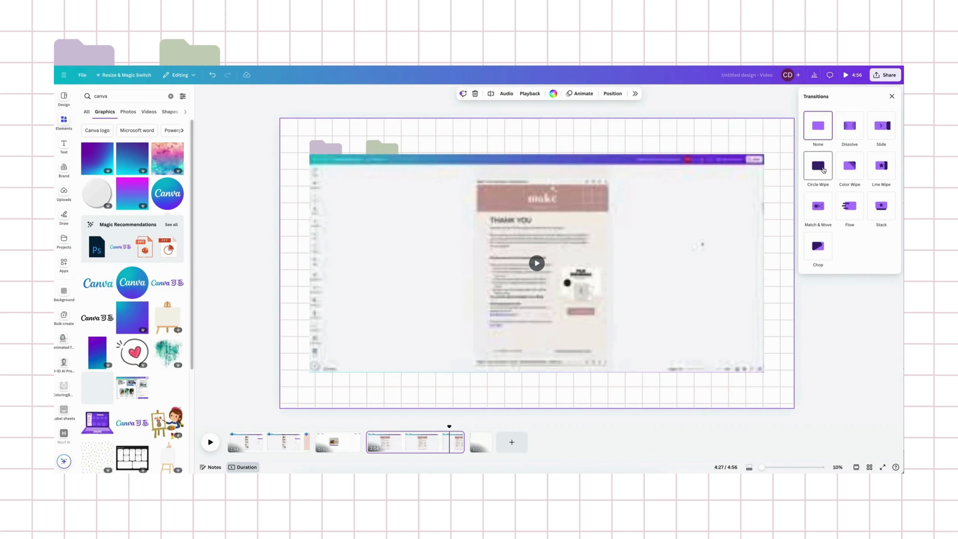
# Step: Apply a Circle Wipe transition lasting 2.8 seconds with direction In between the recording pages
pyautogui.click(823, 170)
pyautogui.moveTo(808, 213); pyautogui.dragTo(843, 222)
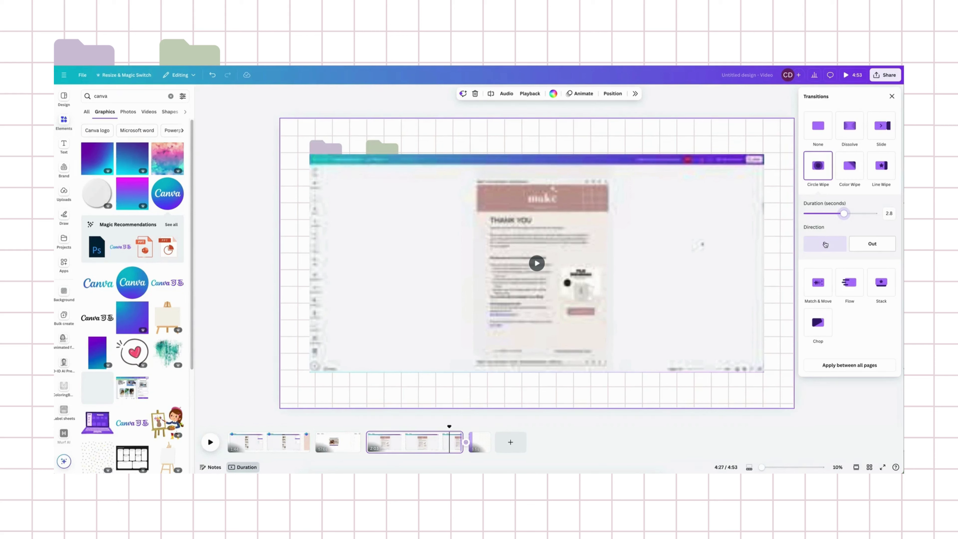
pyautogui.click(870, 246)
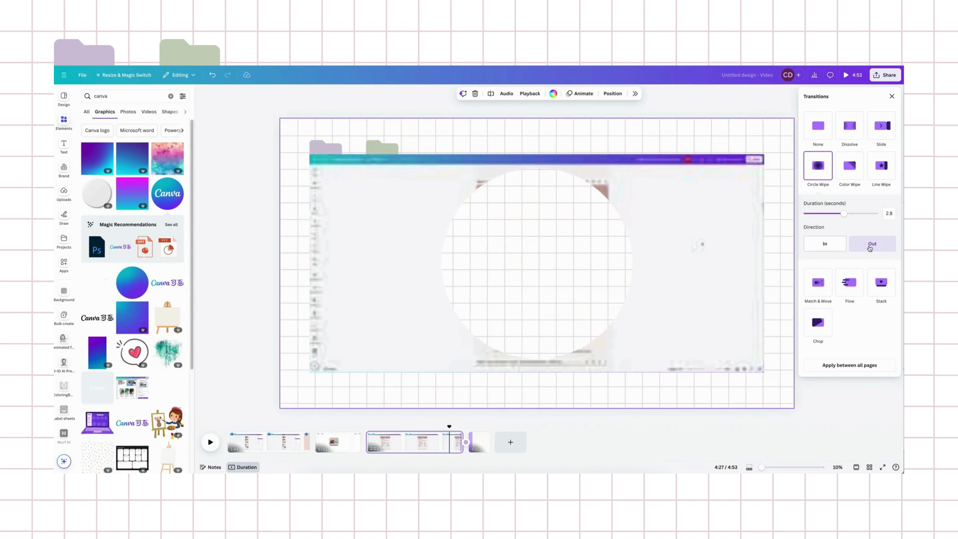
pyautogui.click(838, 246)
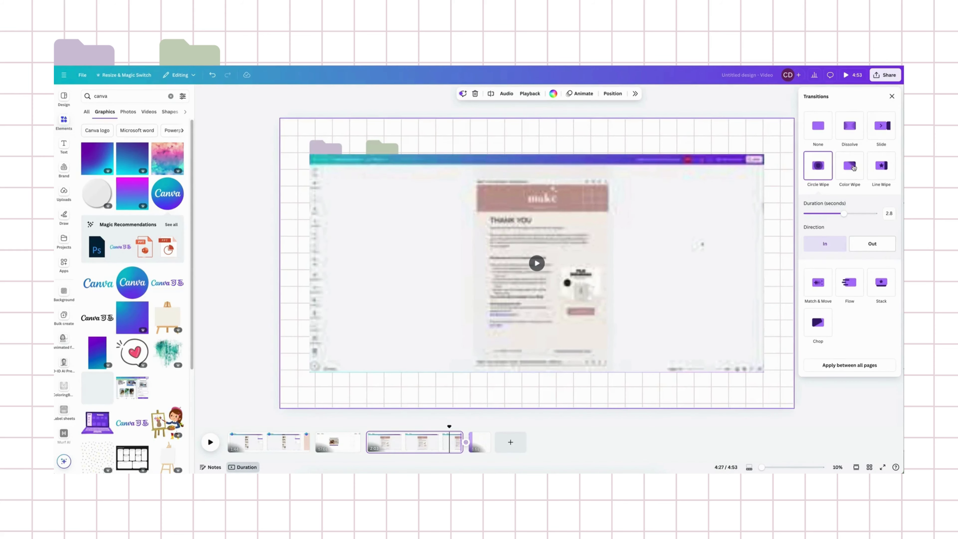
# Step: Try the Color Wipe and Dissolve transitions, then set the transition to None
pyautogui.click(849, 166)
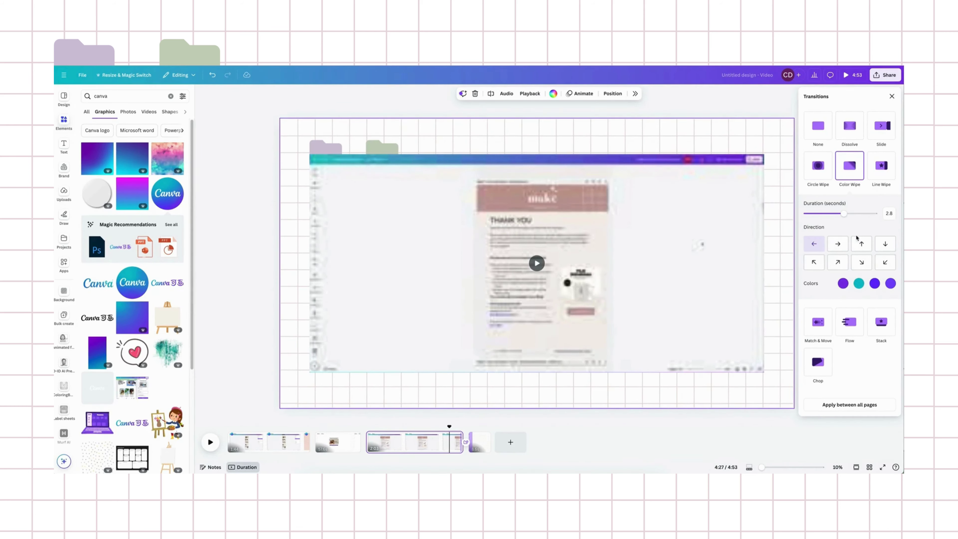
pyautogui.click(881, 125)
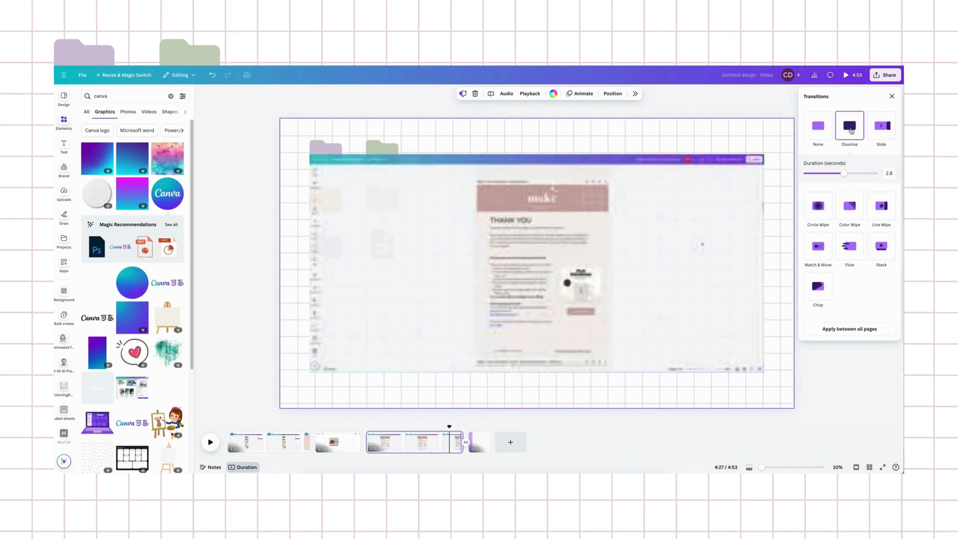
pyautogui.click(818, 128)
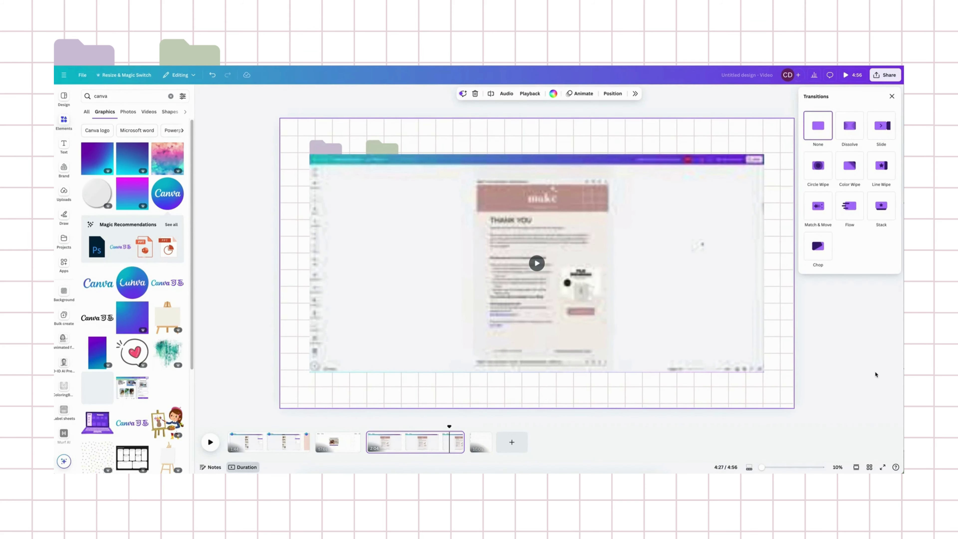